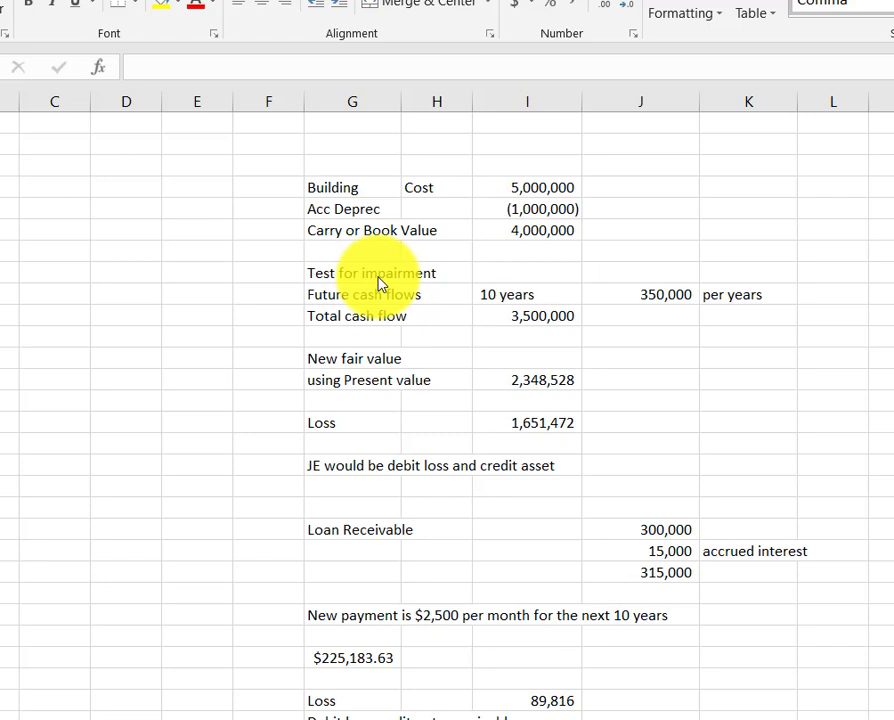
# Review the building's cost, accumulated depreciation and carrying value entries.
pyautogui.press('Down')
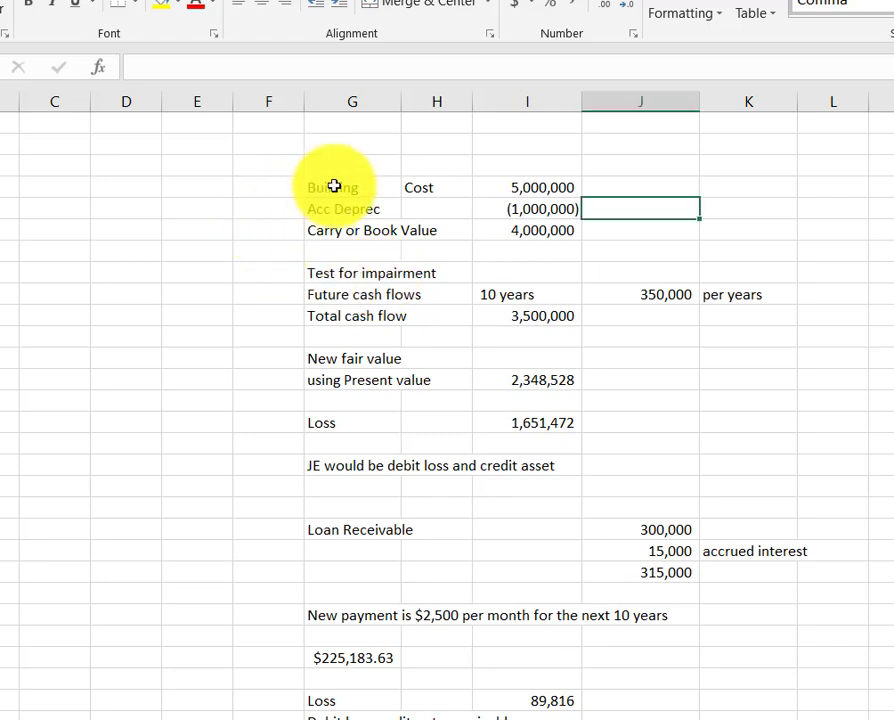
pyautogui.click(334, 187)
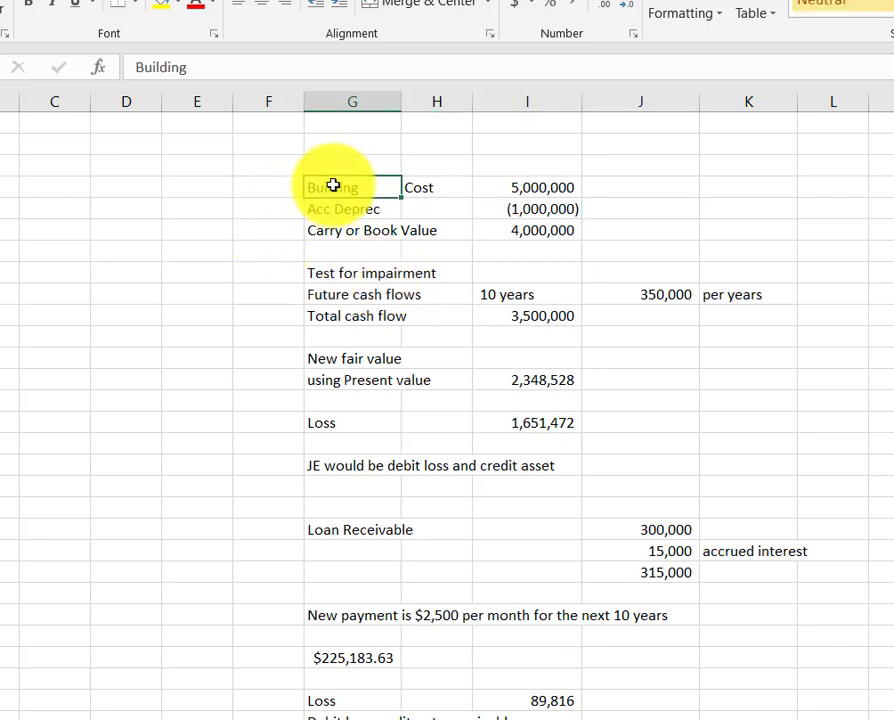
pyautogui.click(530, 187)
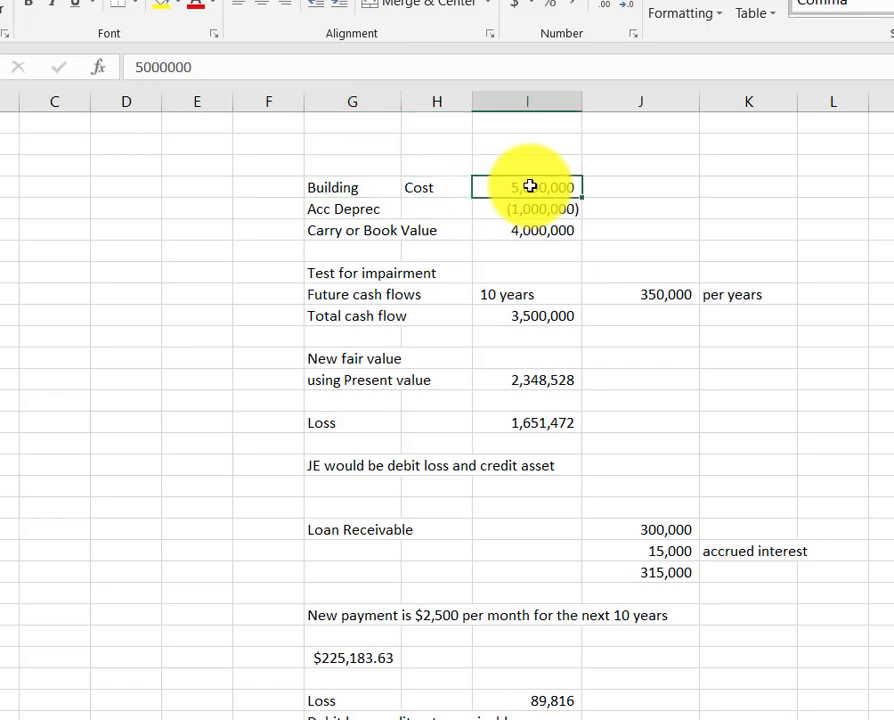
pyautogui.click(322, 210)
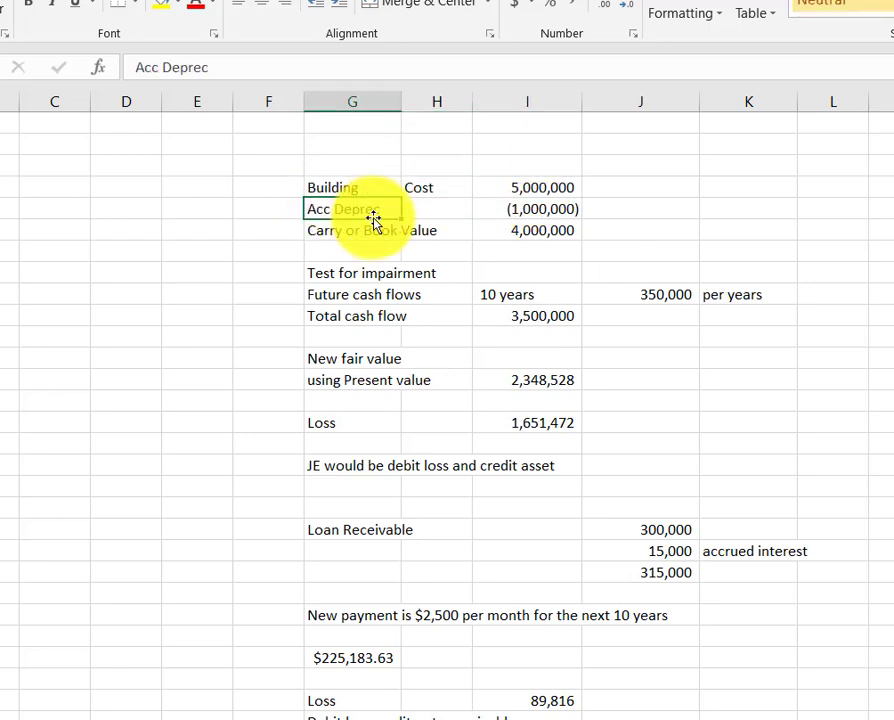
pyautogui.click(557, 212)
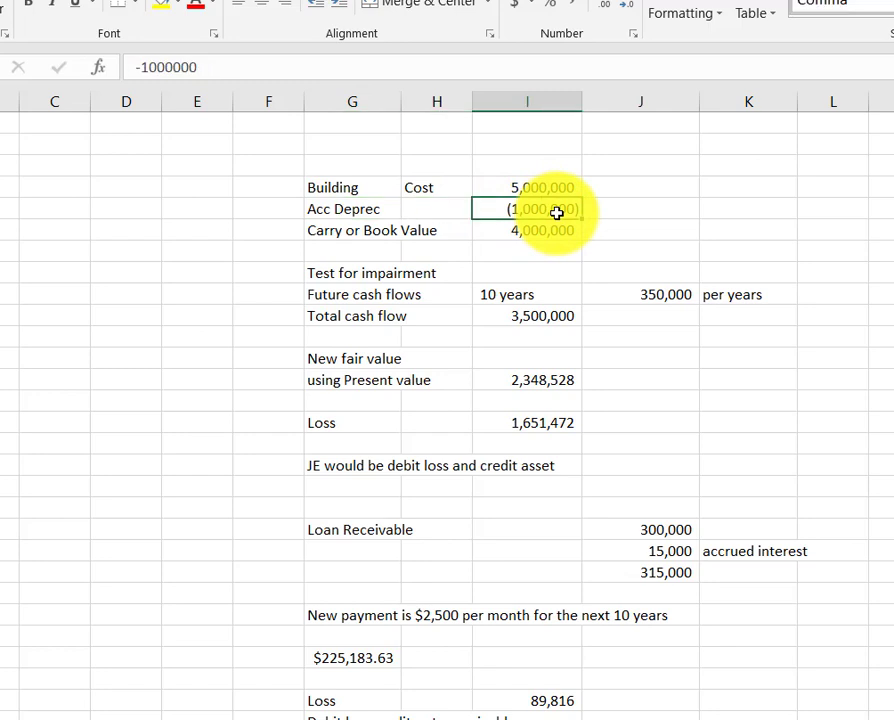
pyautogui.click(321, 231)
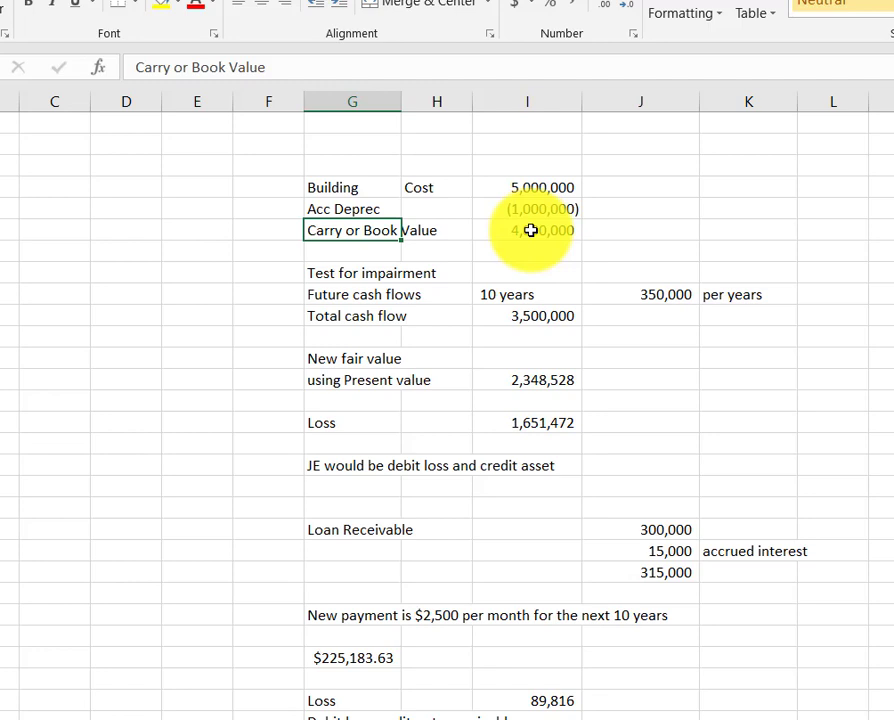
# Examine the impairment test's future cash flow inputs and the formula for total cash flow.
pyautogui.click(334, 274)
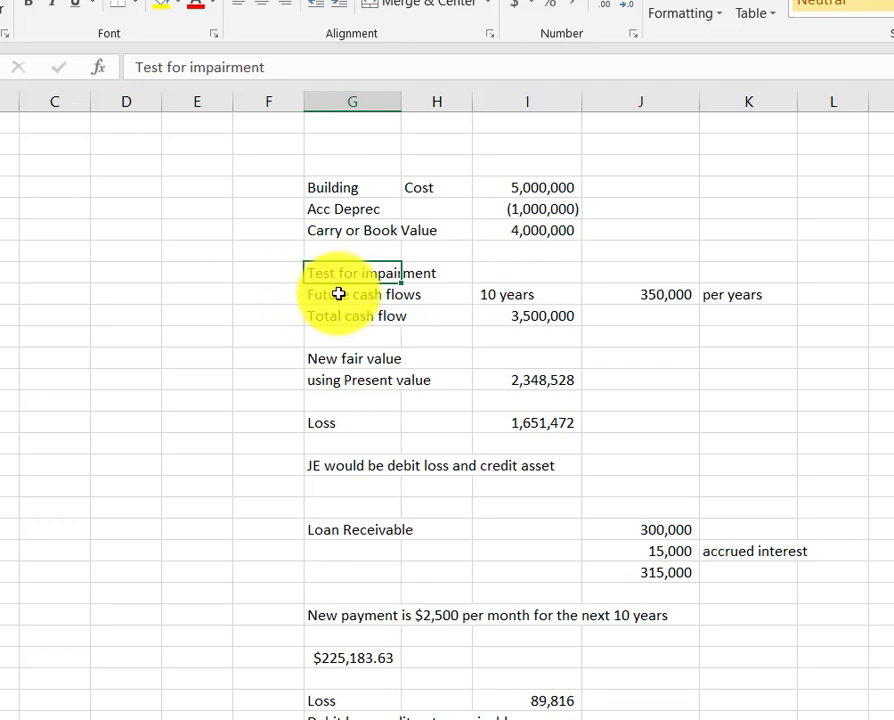
pyautogui.click(339, 296)
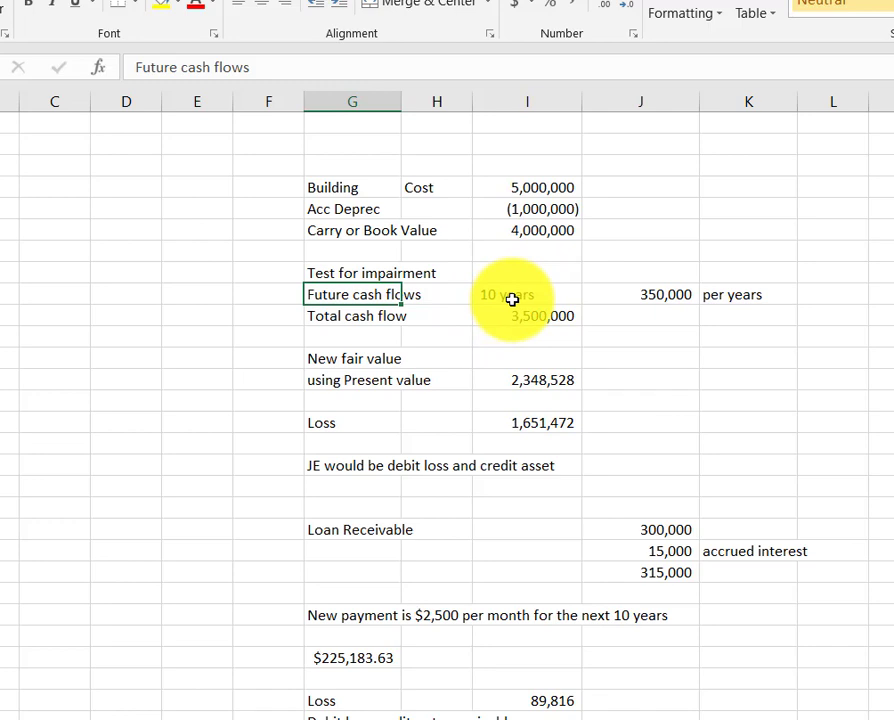
pyautogui.click(654, 294)
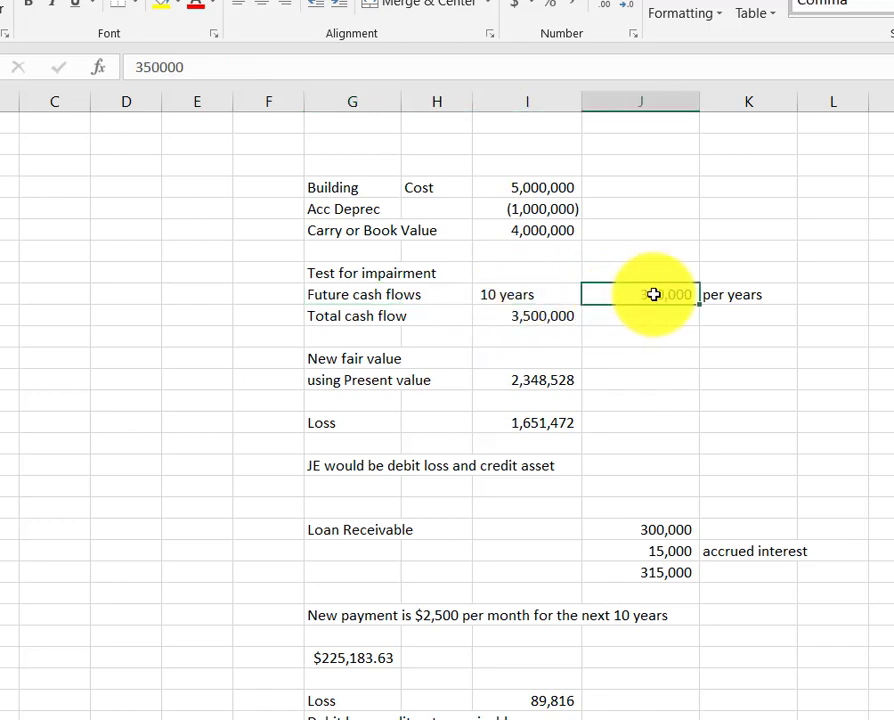
pyautogui.click(533, 315)
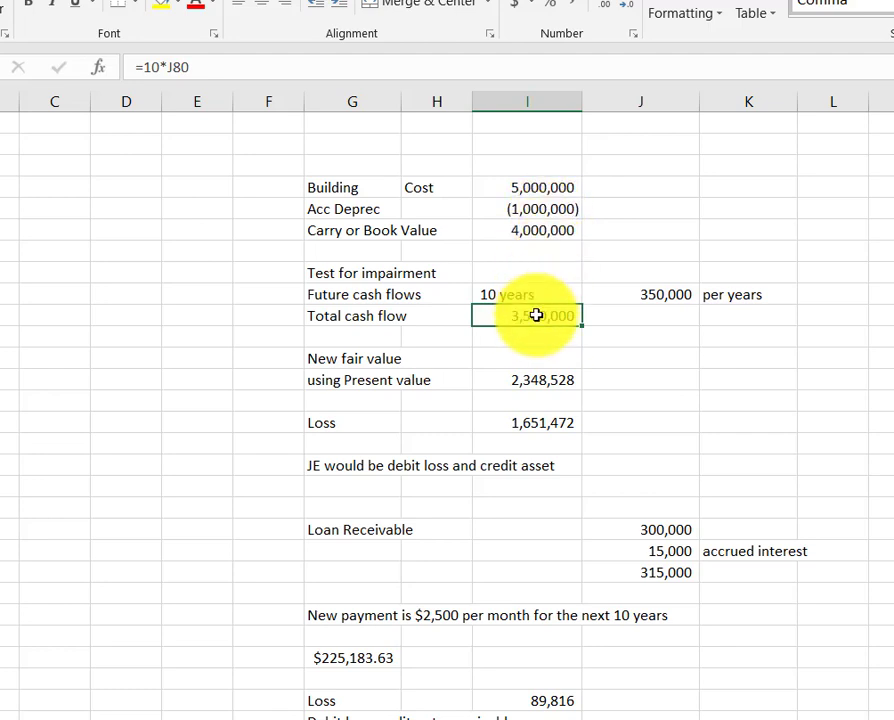
# Inspect the PV function arguments behind the building's new fair value, then check its impairment loss formula.
pyautogui.click(530, 385)
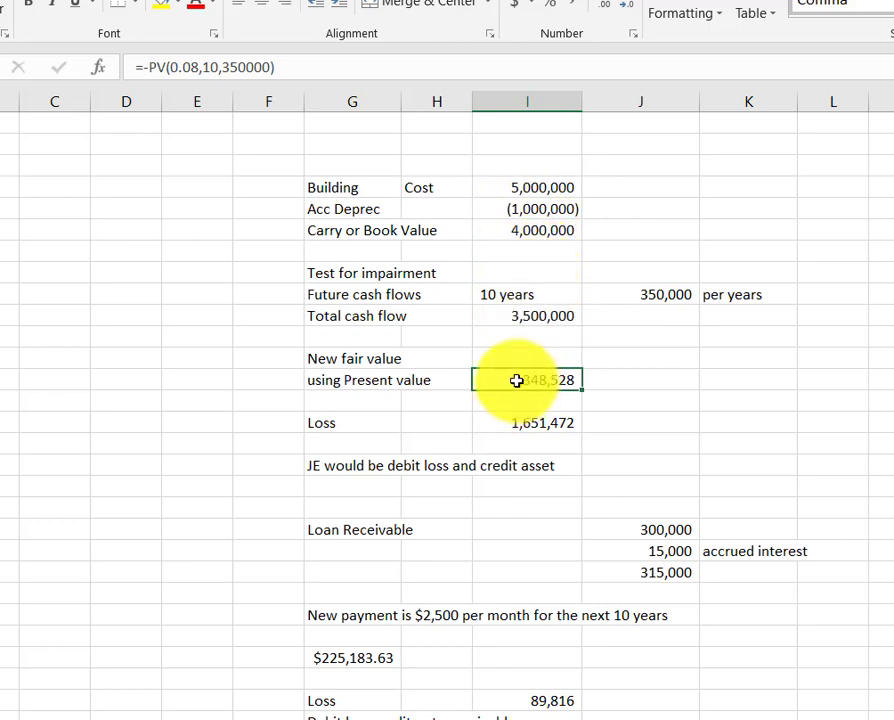
pyautogui.click(102, 72)
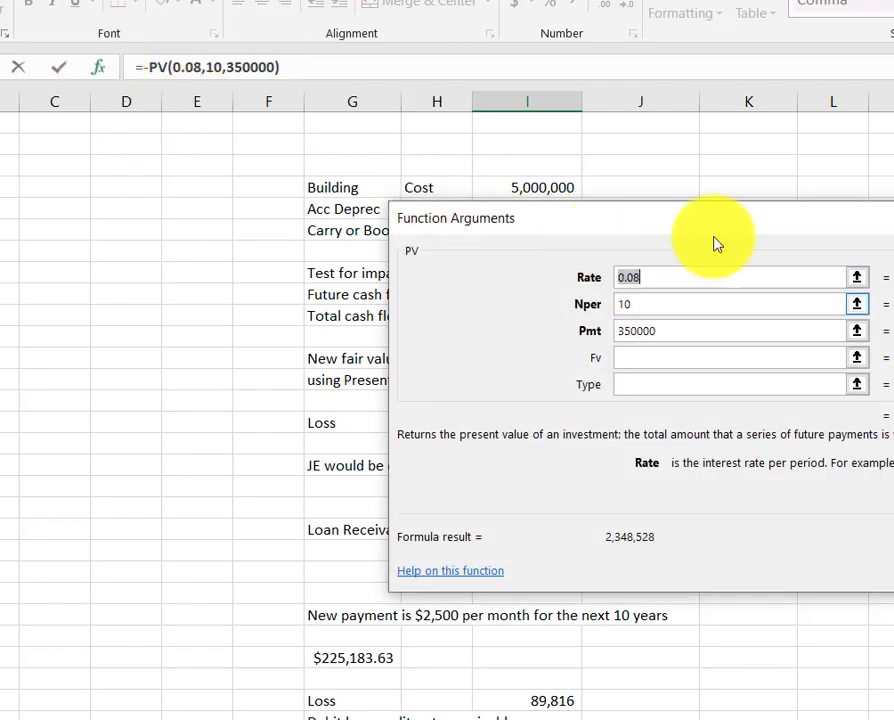
pyautogui.moveTo(728, 231); pyautogui.dragTo(893, 172)
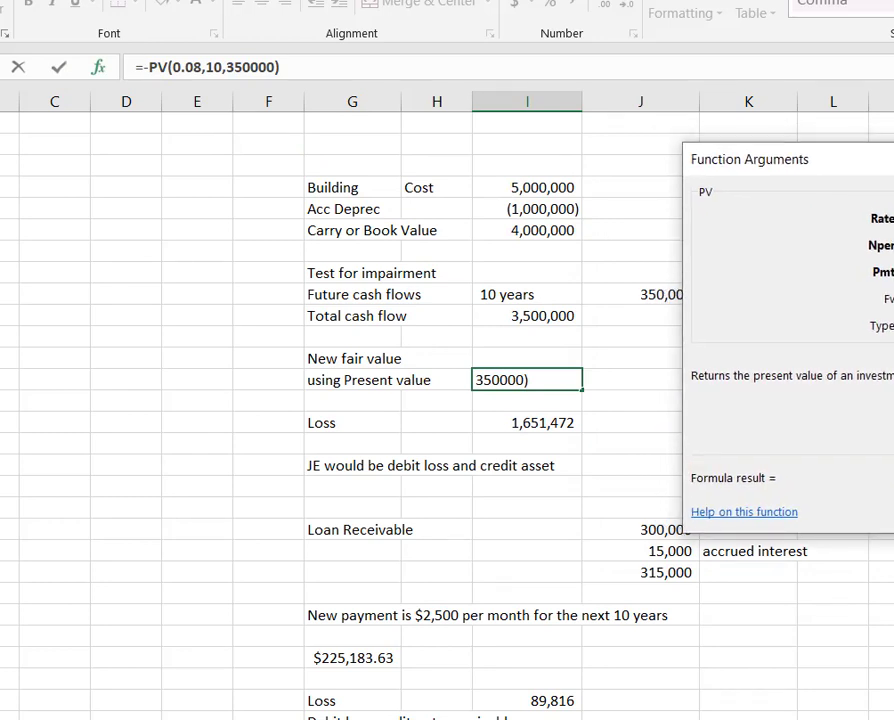
pyautogui.moveTo(893, 172); pyautogui.dragTo(770, 341)
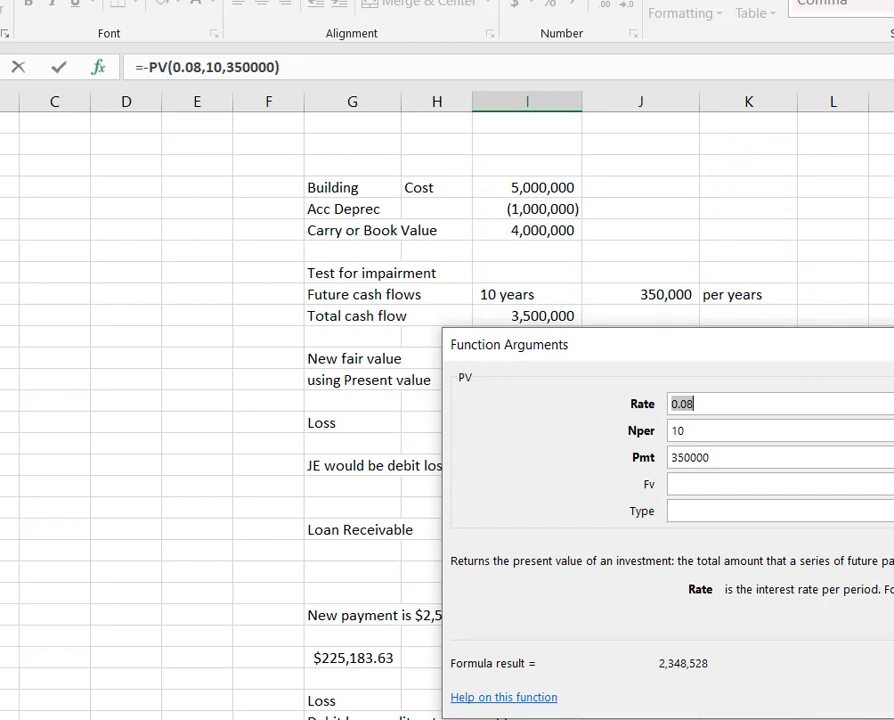
pyautogui.press('Return')
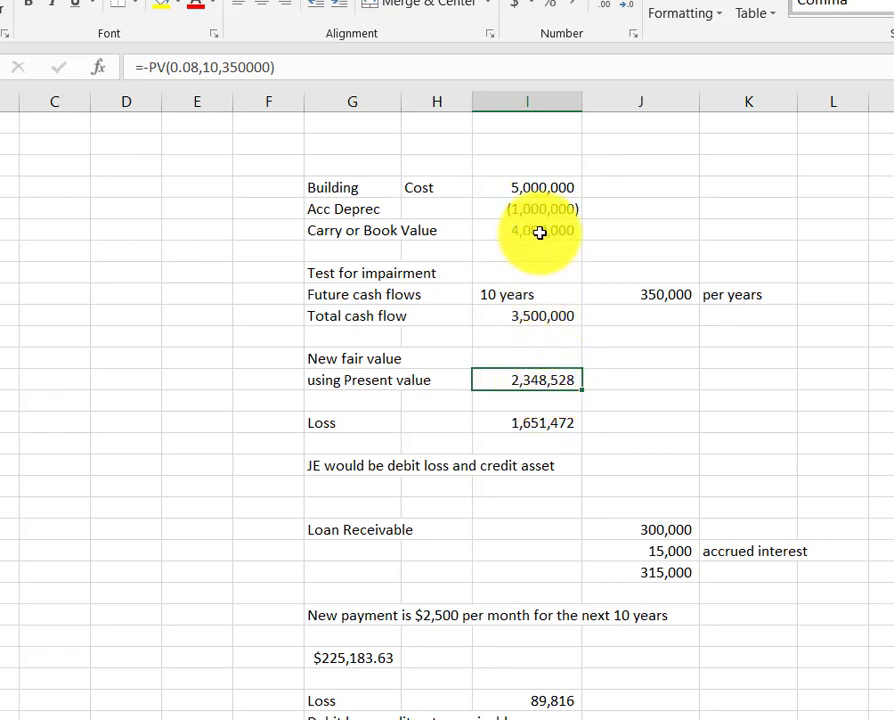
pyautogui.click(541, 428)
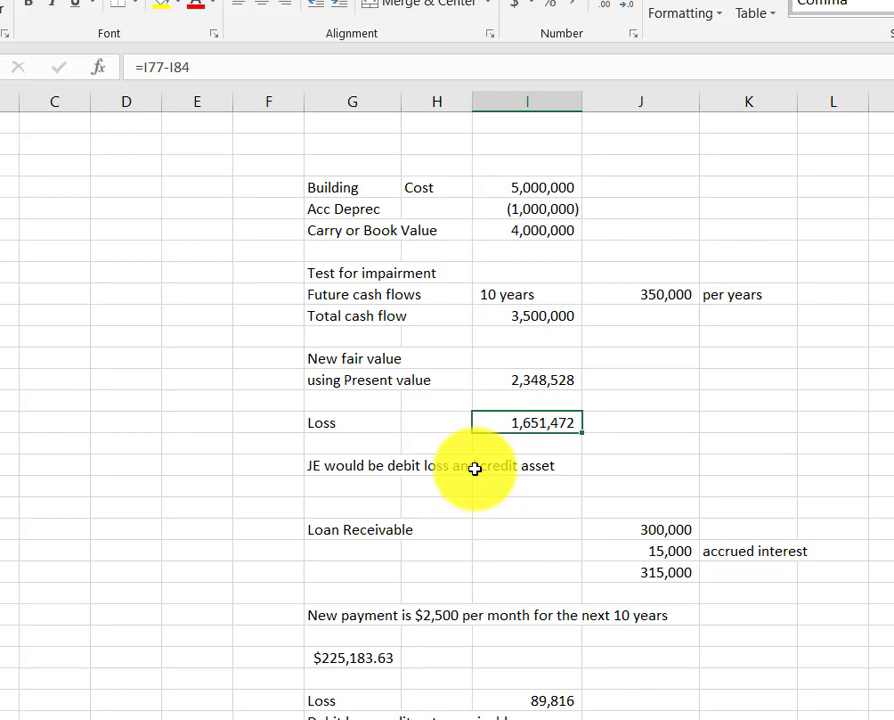
# Review the loan receivable's principal, its total including accrued interest and the new payment terms.
pyautogui.press('Down')
pyautogui.press('Down')
pyautogui.press('Down')
pyautogui.press('Down')
pyautogui.press('Down')
pyautogui.press('Down')
pyautogui.press('Down')
pyautogui.press('Down')
pyautogui.press('Down')
pyautogui.press('Down')
pyautogui.press('Down')
pyautogui.press('Down')
pyautogui.press('Down')
pyautogui.press('Down')
pyautogui.press('Down')
pyautogui.press('Down')
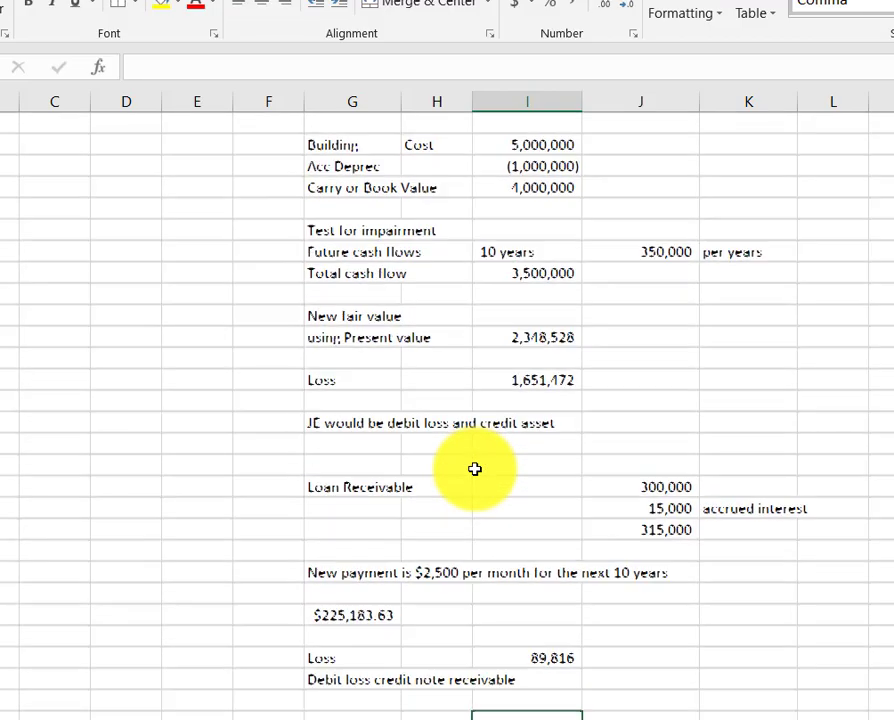
pyautogui.press('Down')
pyautogui.press('Down')
pyautogui.press('Down')
pyautogui.press('Down')
pyautogui.press('Down')
pyautogui.press('Down')
pyautogui.press('Down')
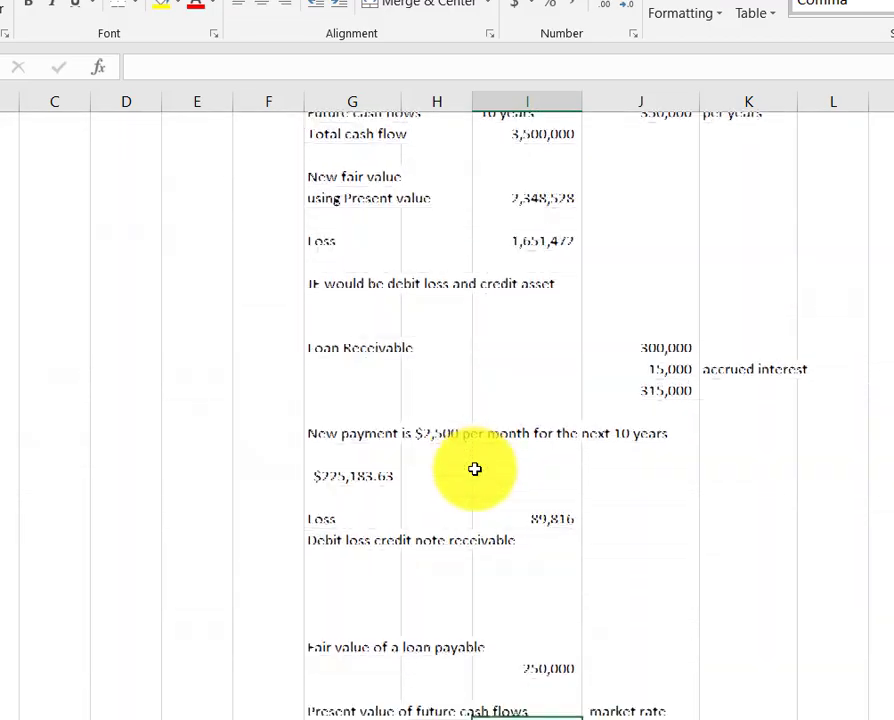
pyautogui.press('Down')
pyautogui.press('Down')
pyautogui.press('Down')
pyautogui.press('Down')
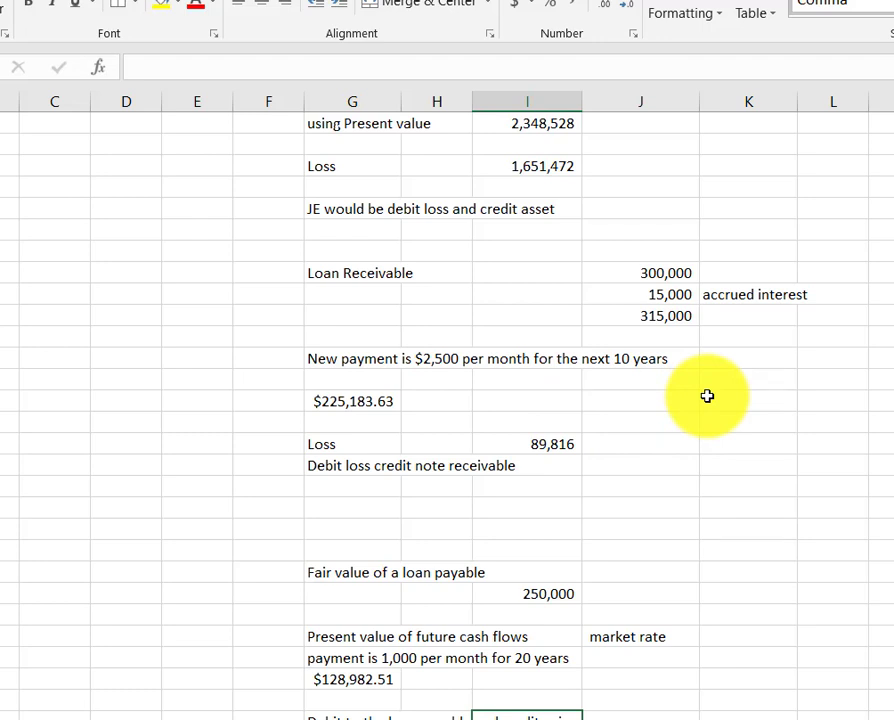
pyautogui.click(652, 270)
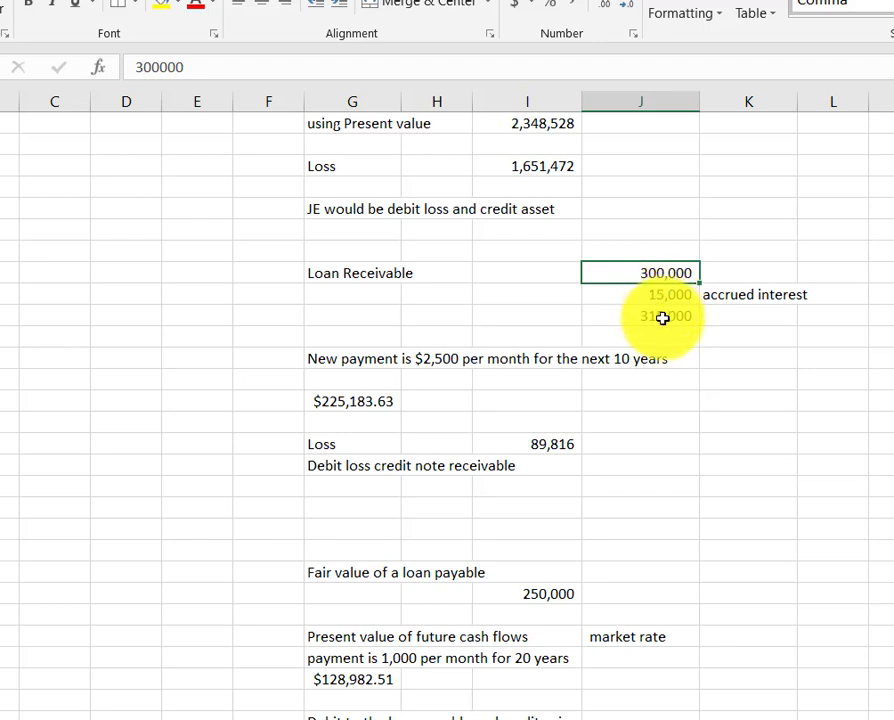
pyautogui.click(662, 317)
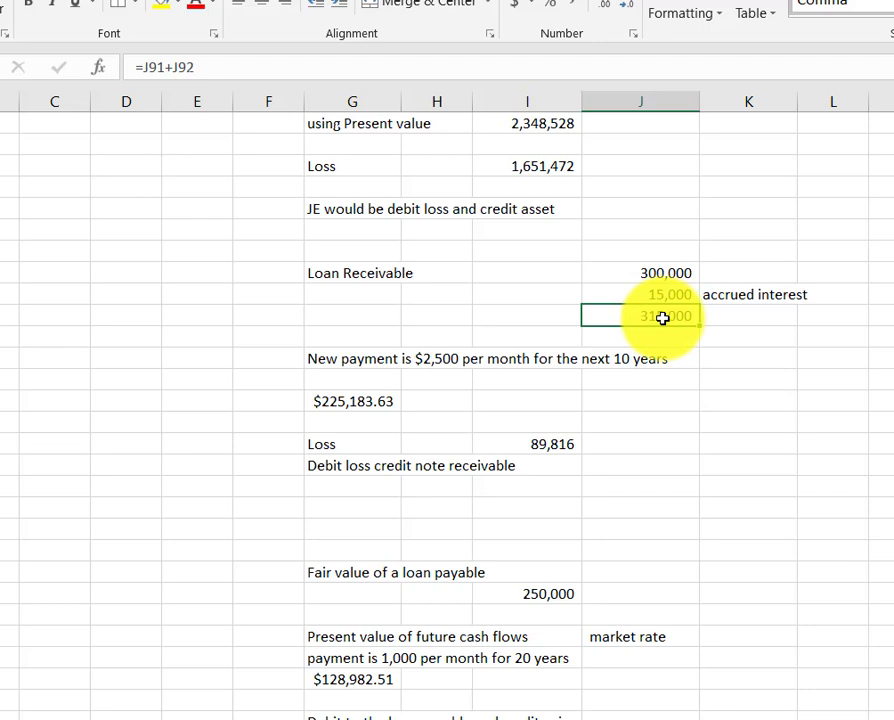
pyautogui.press('Down')
pyautogui.press('Down')
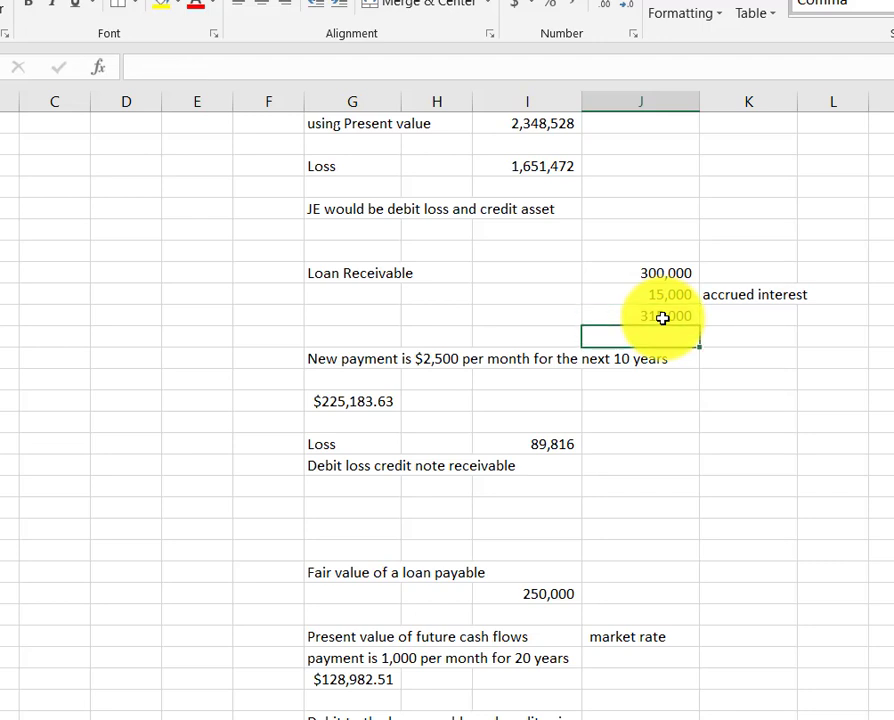
pyautogui.press('Left')
pyautogui.press('Left')
pyautogui.press('Left')
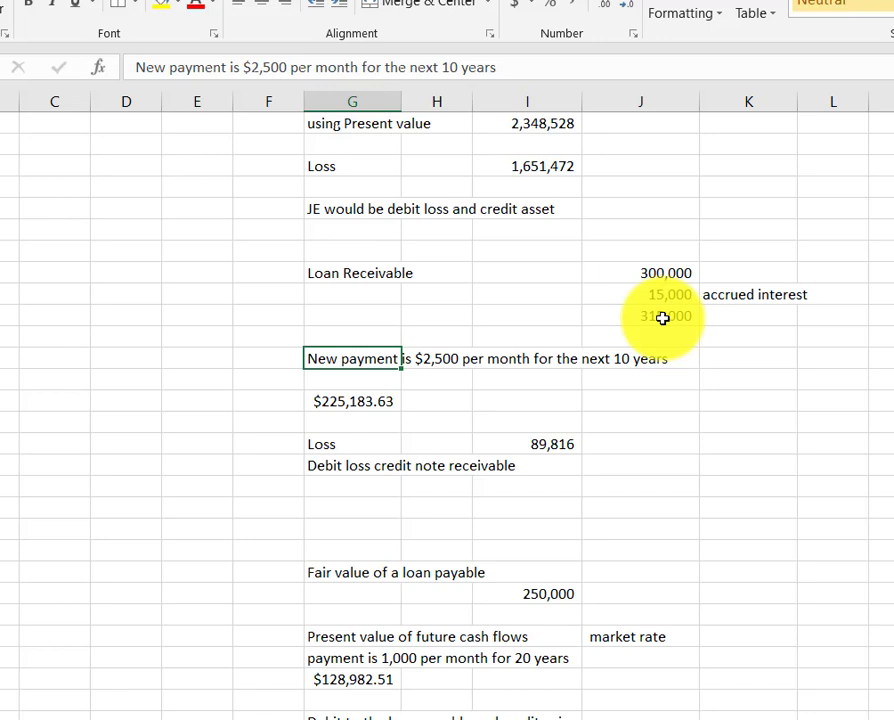
# Inspect the PV function arguments for the loan receivable's new payments, then check the loan's loss formula.
pyautogui.click(358, 402)
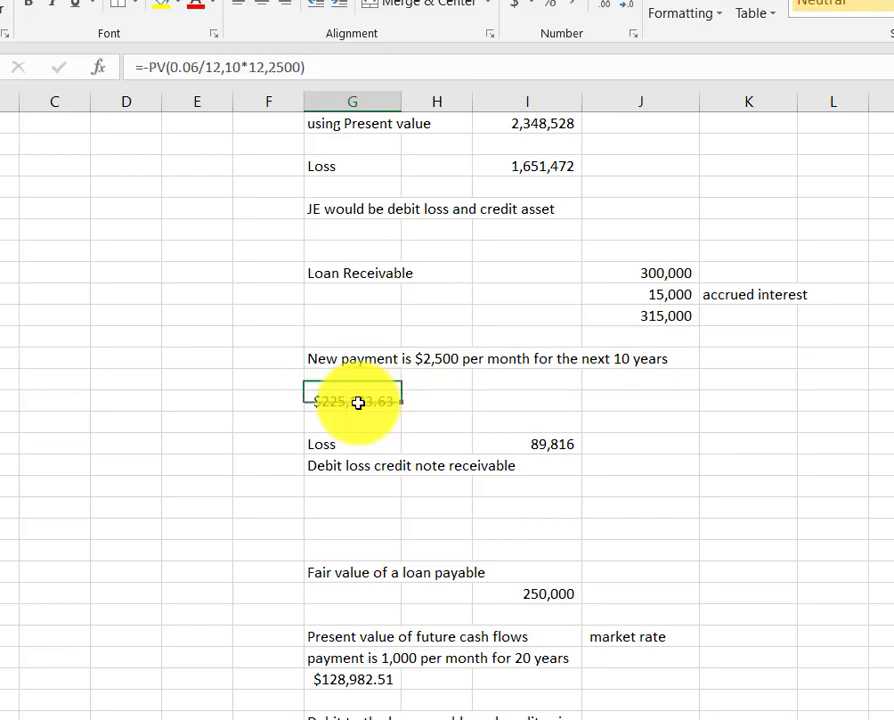
pyautogui.click(99, 74)
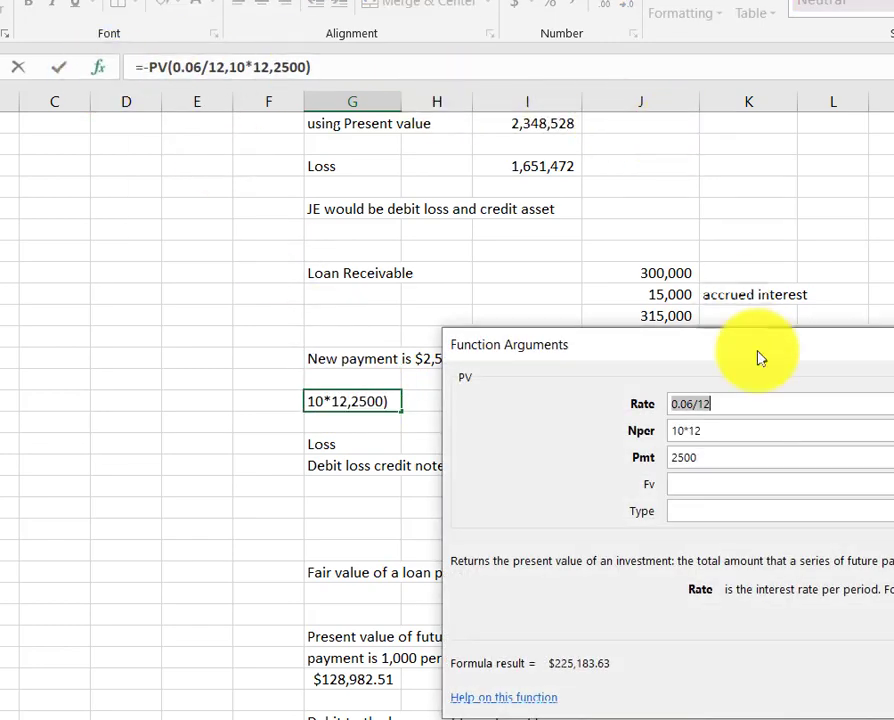
pyautogui.moveTo(757, 352); pyautogui.dragTo(704, 314)
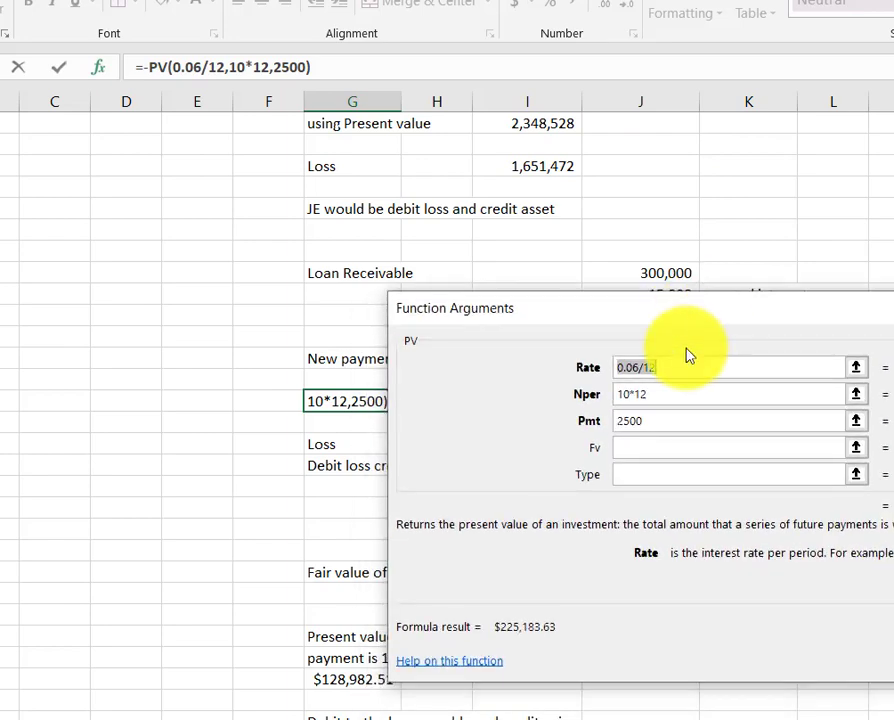
pyautogui.moveTo(667, 365); pyautogui.dragTo(635, 374)
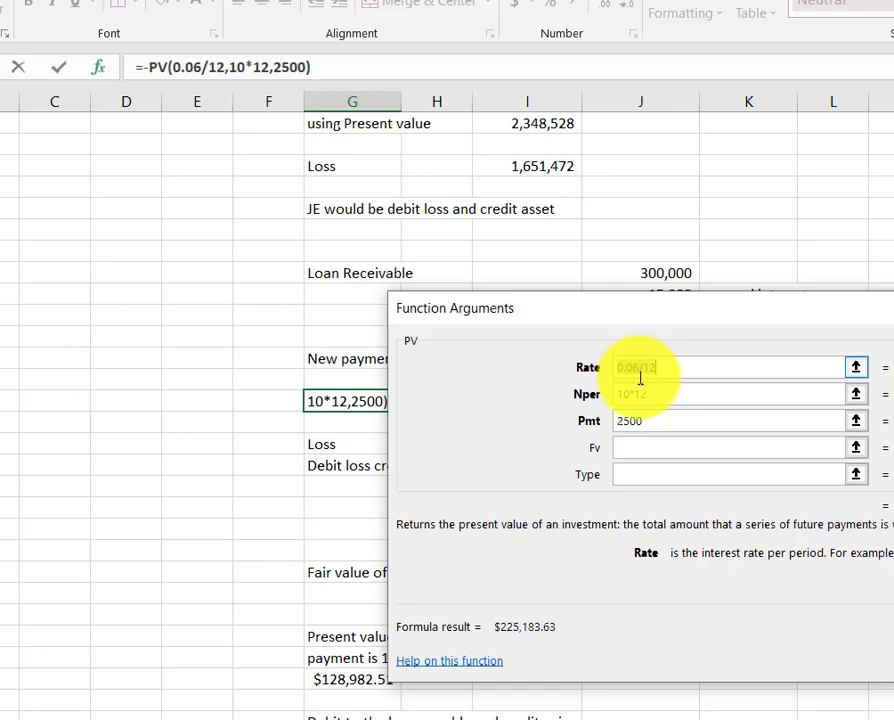
pyautogui.click(634, 394)
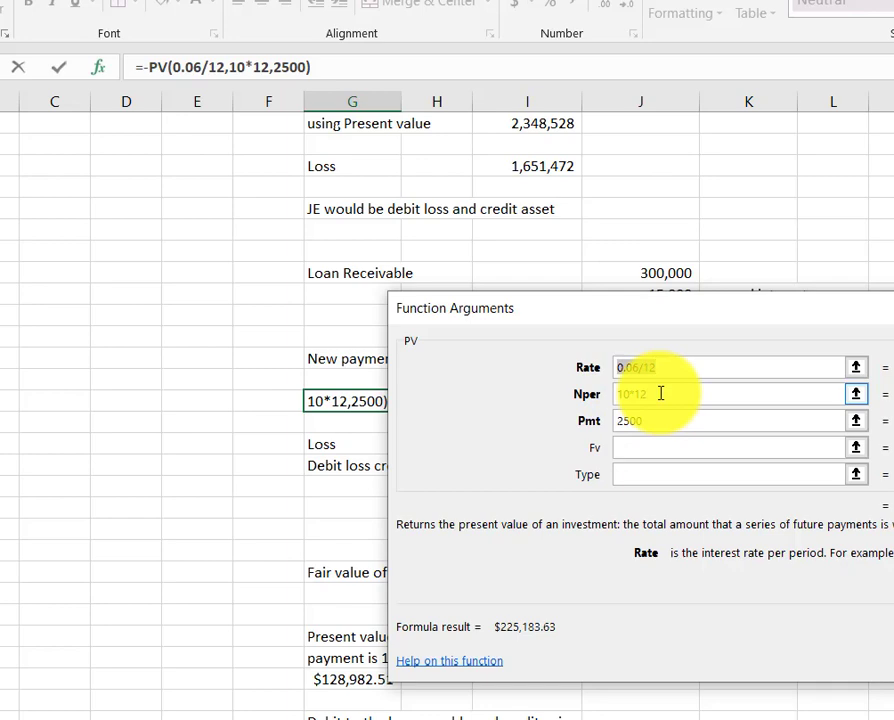
pyautogui.click(654, 418)
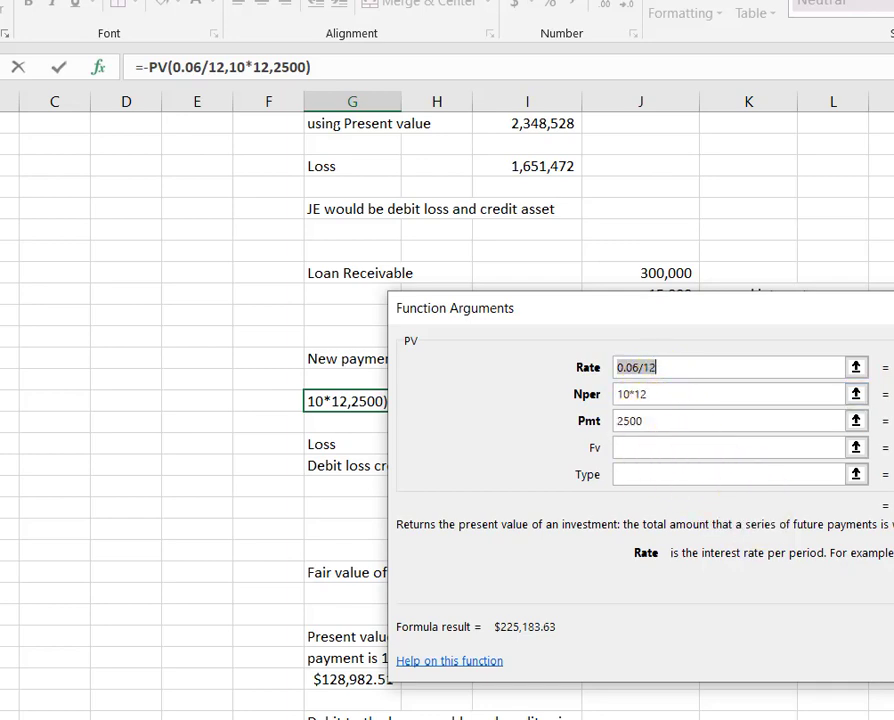
pyautogui.press('Return')
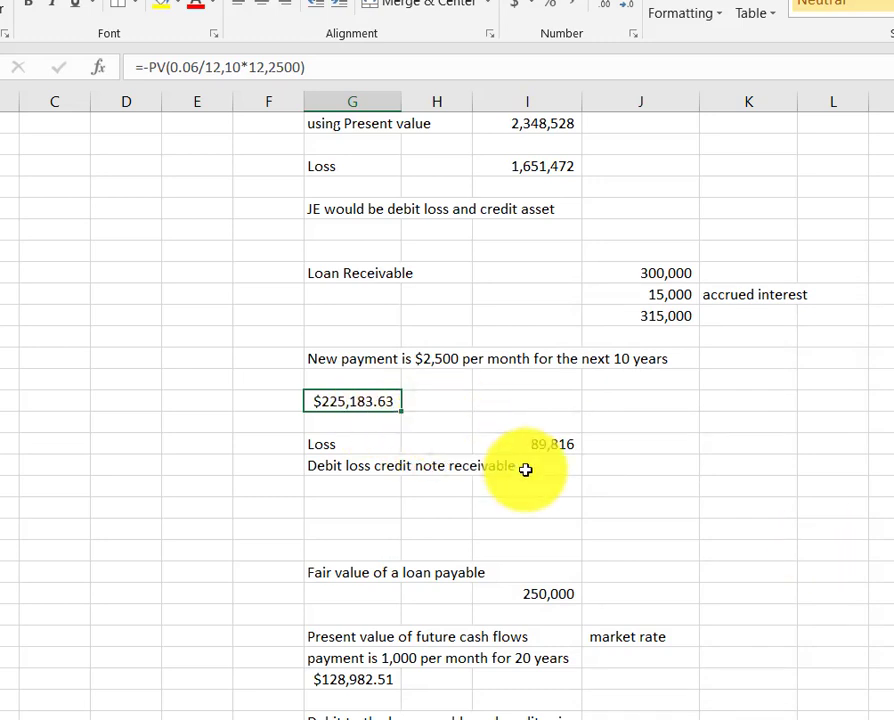
pyautogui.click(549, 448)
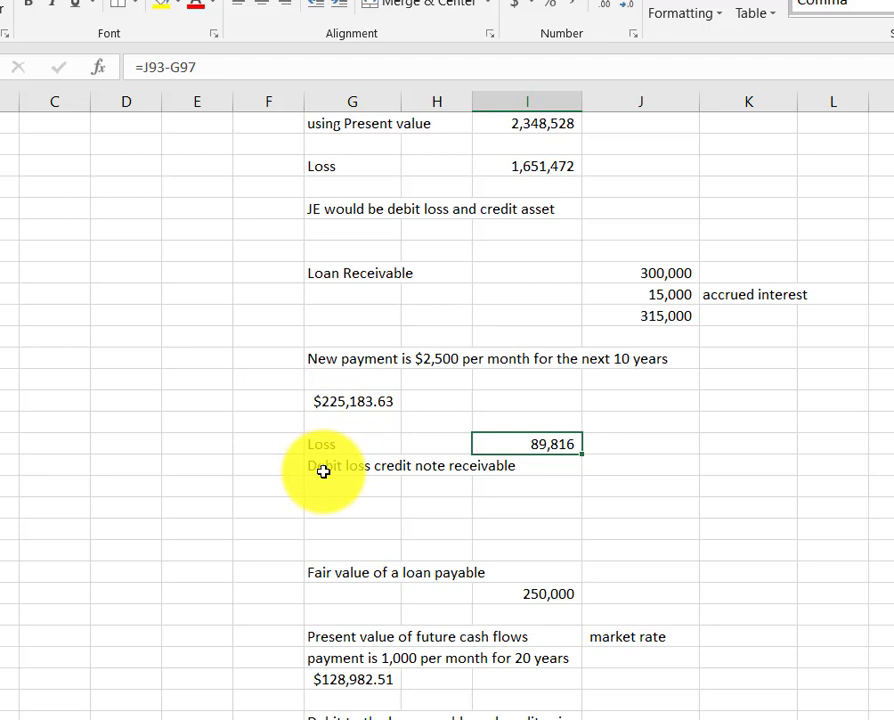
# Examine the loan payable example below the receivable and its loan amount in column I.
pyautogui.press('Down')
pyautogui.press('Down')
pyautogui.press('Down')
pyautogui.press('Down')
pyautogui.press('Down')
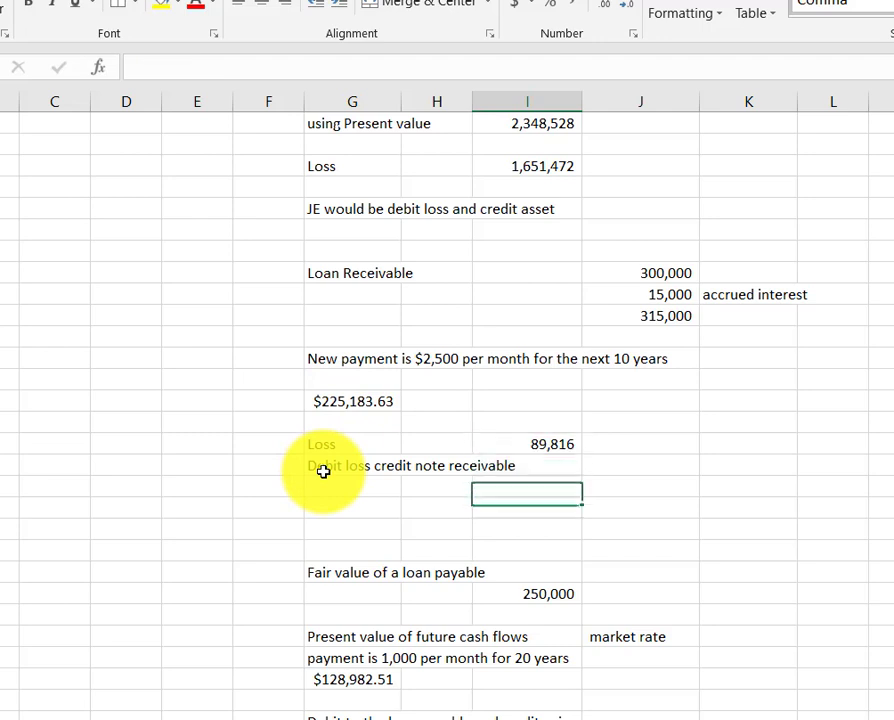
pyautogui.press('Down')
pyautogui.press('Down')
pyautogui.press('Down')
pyautogui.press('Down')
pyautogui.press('Down')
pyautogui.press('Down')
pyautogui.press('Down')
pyautogui.press('Down')
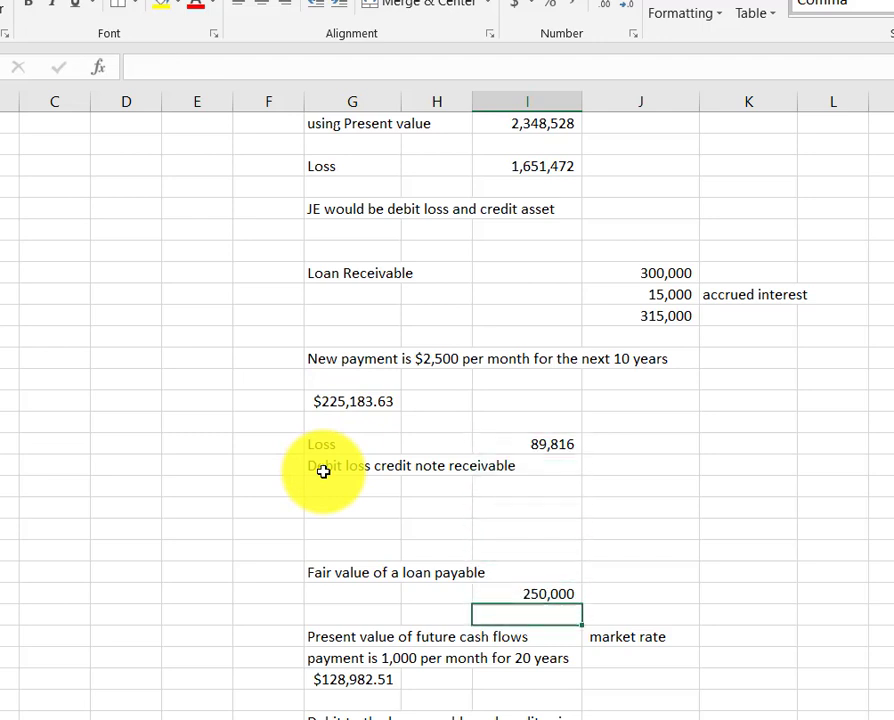
pyautogui.press('Down')
pyautogui.press('Down')
pyautogui.press('Down')
pyautogui.press('Down')
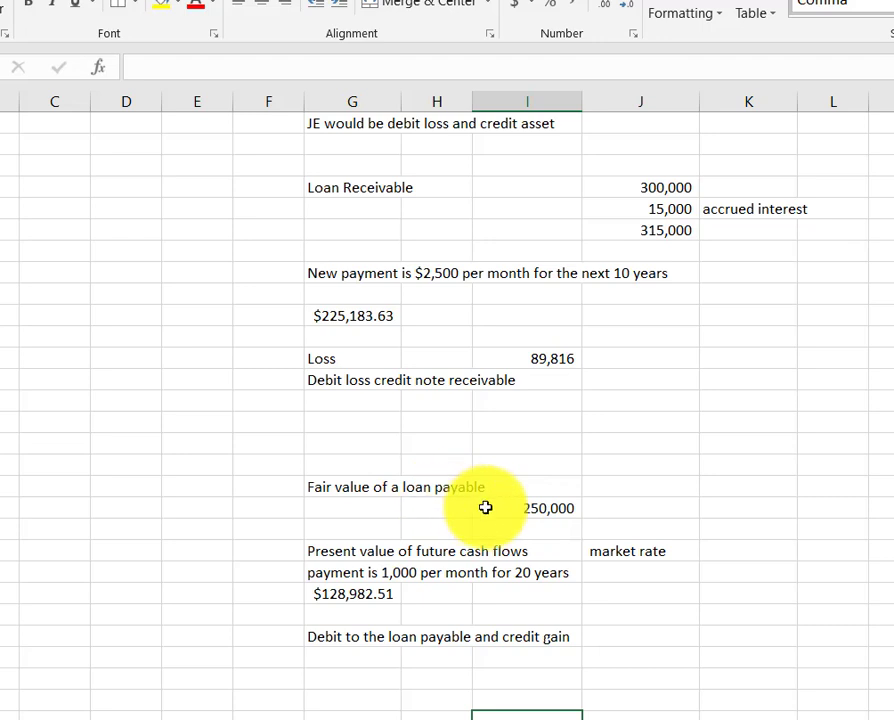
pyautogui.click(536, 513)
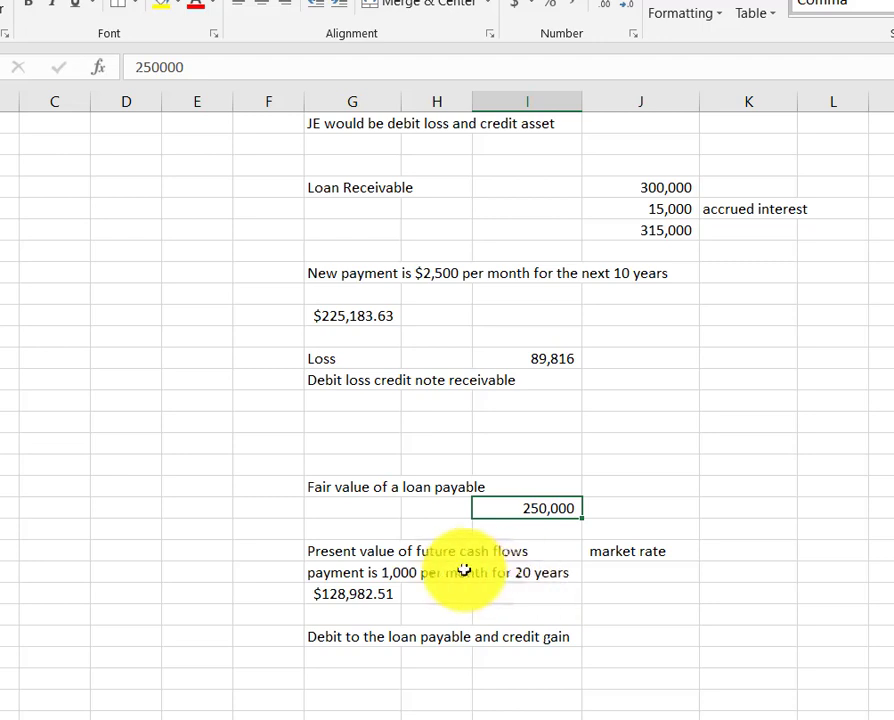
# Inspect the PV function arguments for the loan payable's future cash flows, then check the journal entry note below.
pyautogui.click(354, 597)
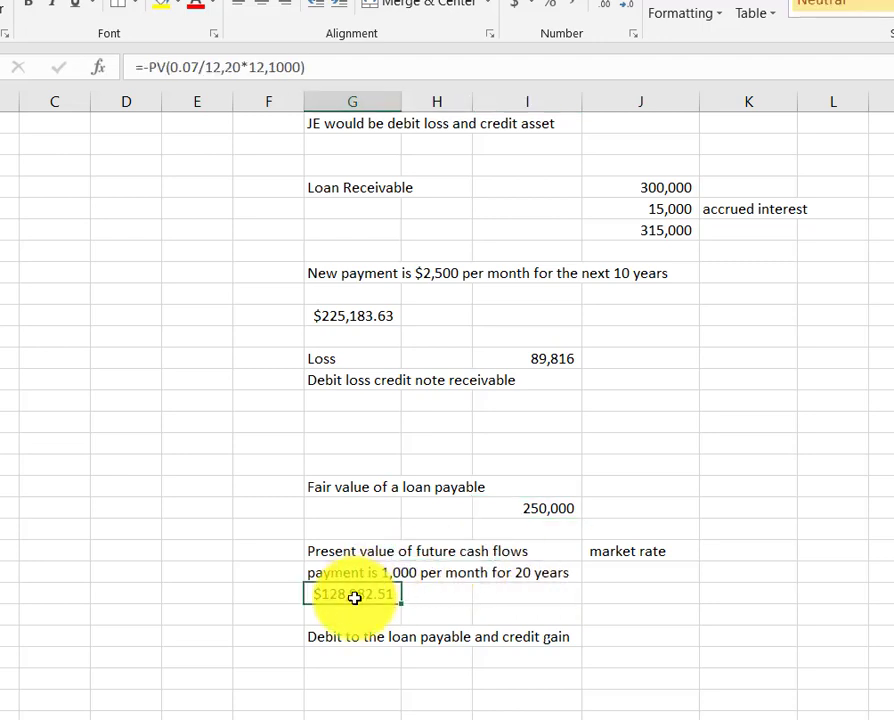
pyautogui.click(99, 70)
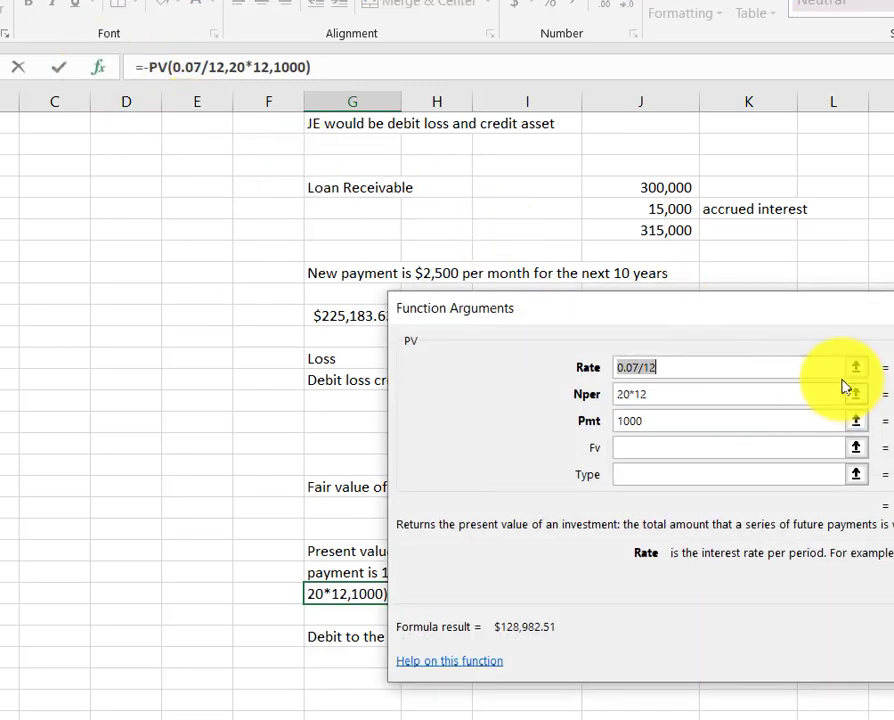
pyautogui.moveTo(828, 315); pyautogui.dragTo(893, 315)
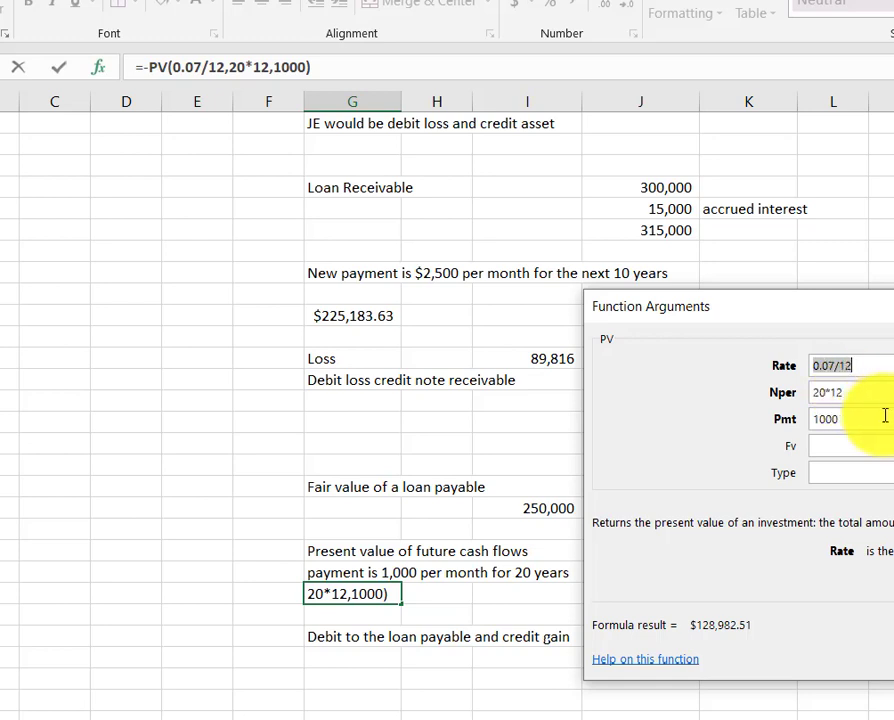
pyautogui.moveTo(889, 318); pyautogui.dragTo(584, 325)
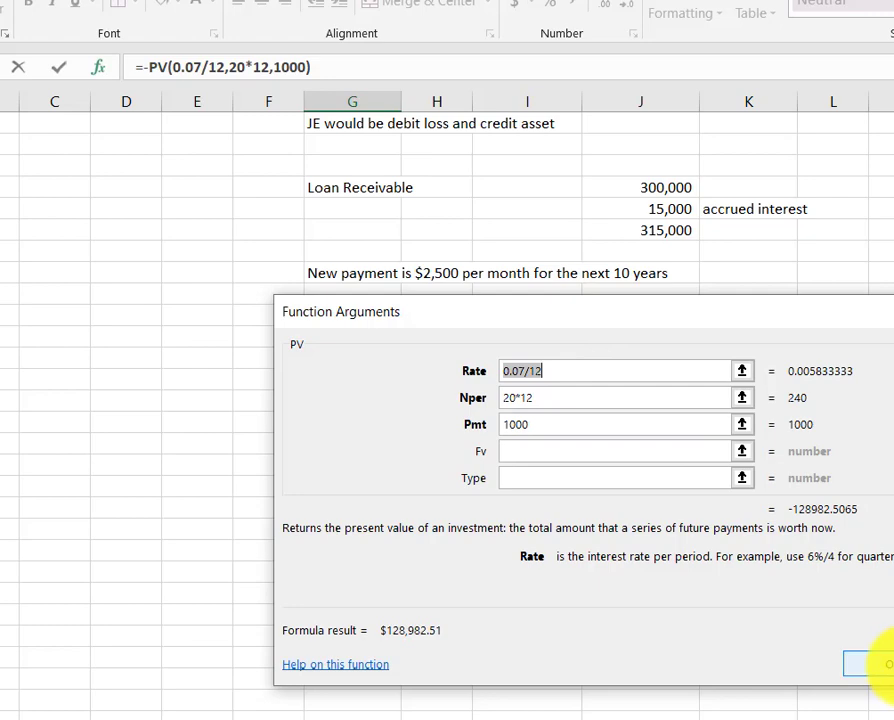
pyautogui.click(884, 664)
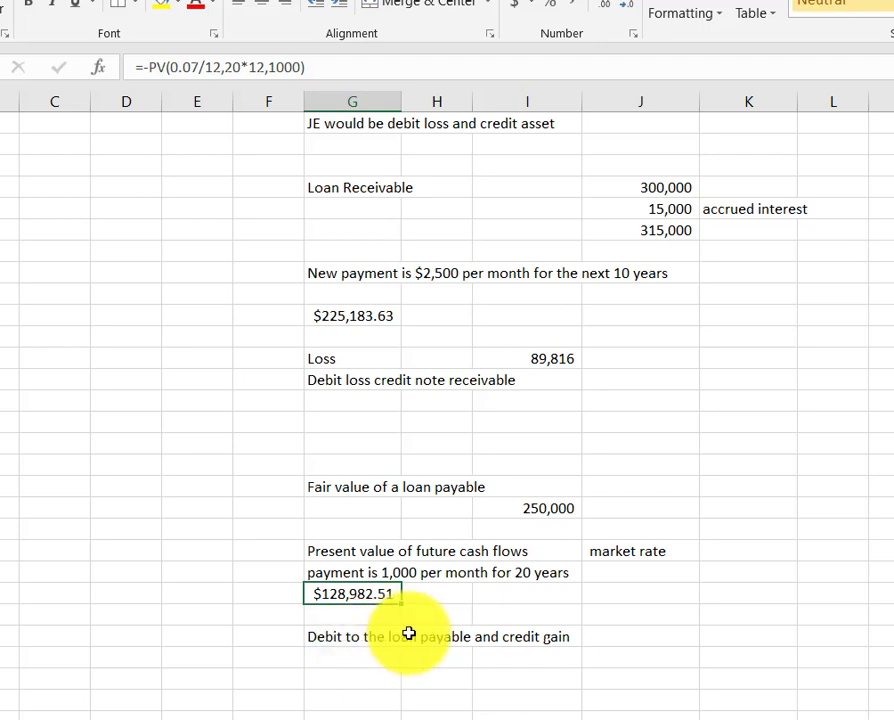
pyautogui.click(351, 635)
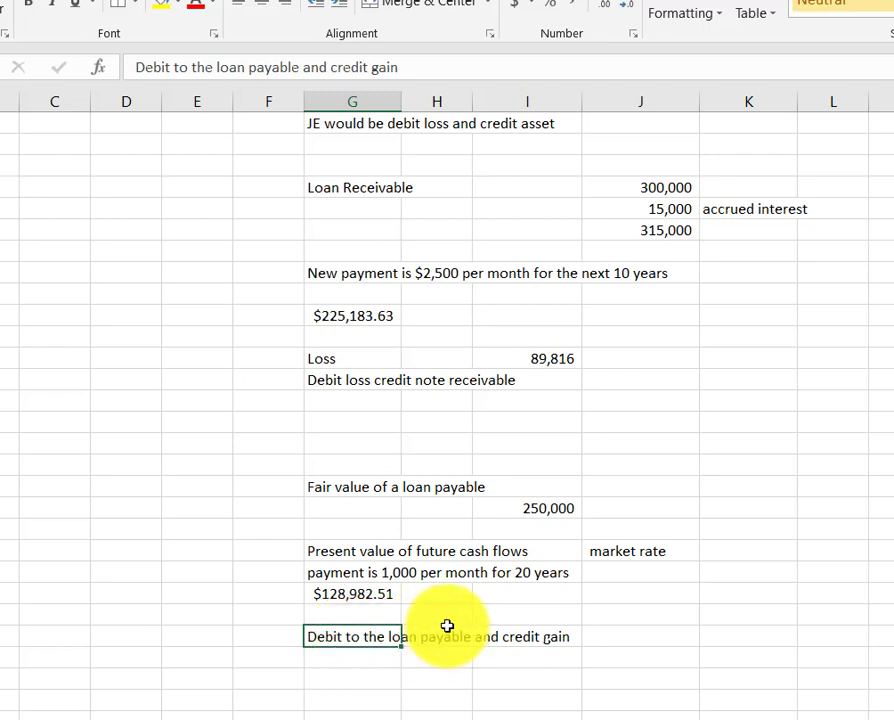